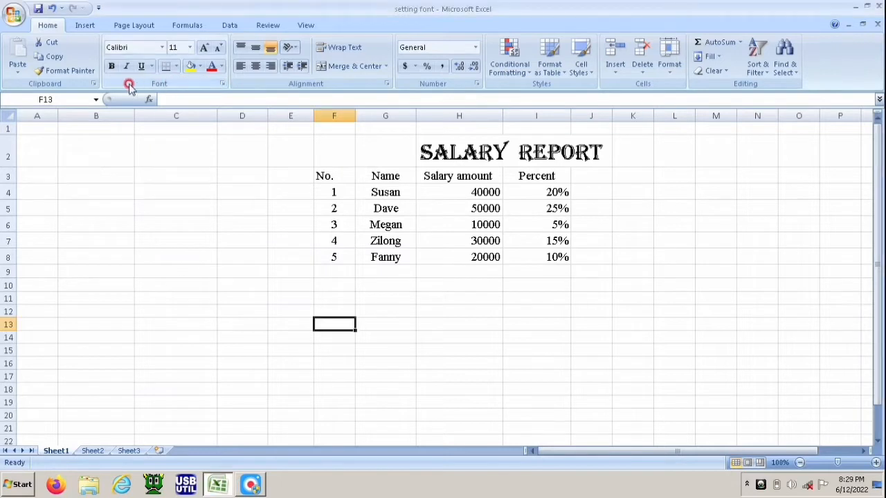
pyautogui.click(161, 49)
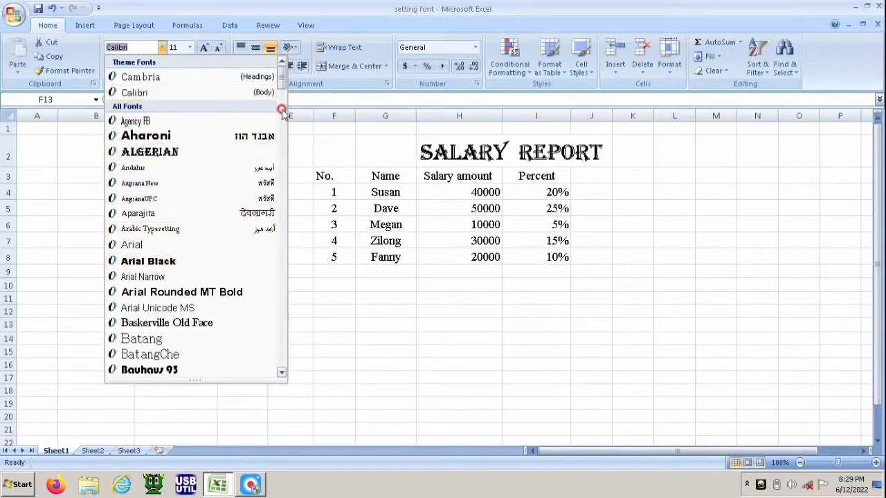
pyautogui.scroll(-10, 281, 273)
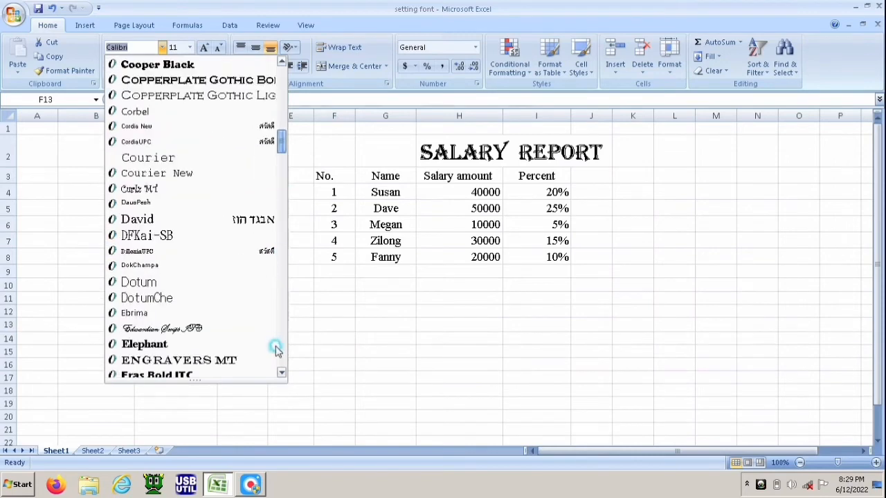
pyautogui.moveTo(275, 350); pyautogui.dragTo(281, 370)
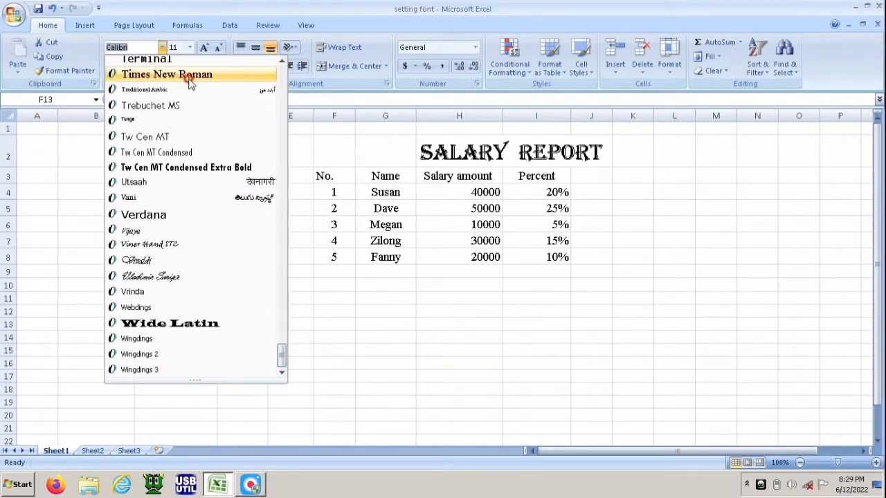
pyautogui.click(674, 311)
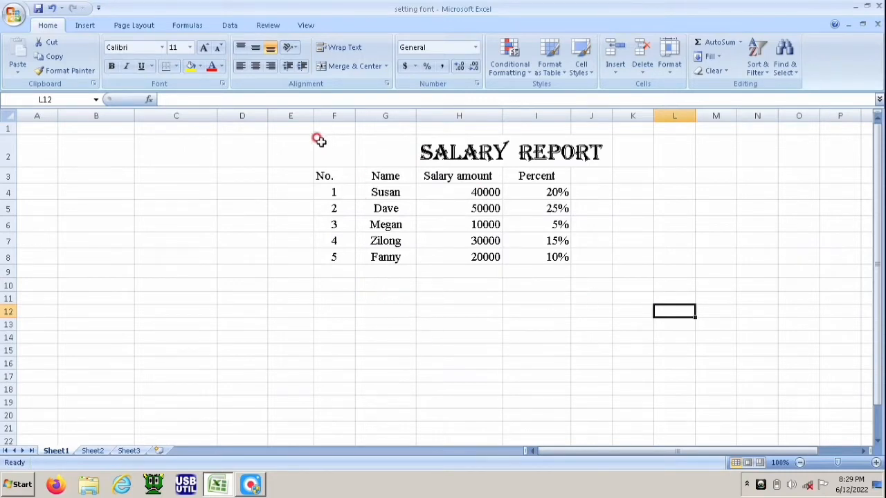
# Step: Try to apply the Algerian font to the salary table in F2:J8
pyautogui.moveTo(319, 141); pyautogui.dragTo(606, 260)
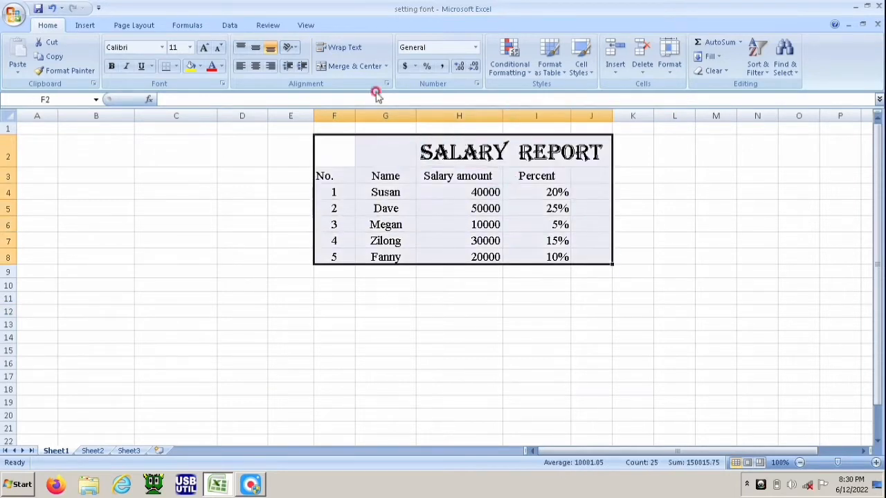
pyautogui.click(159, 48)
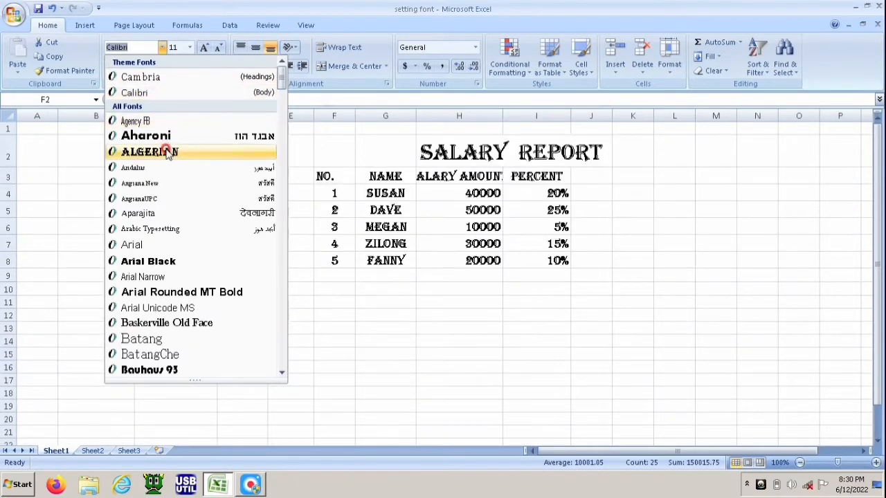
pyautogui.click(166, 151)
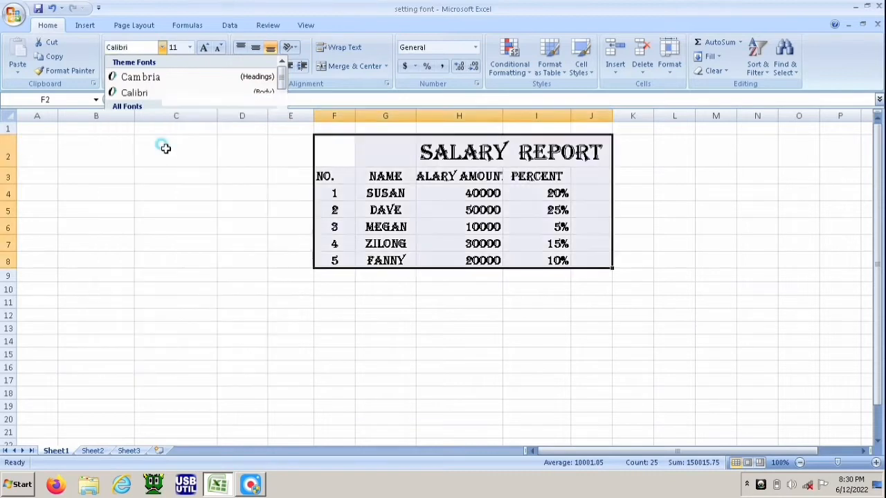
pyautogui.click(181, 173)
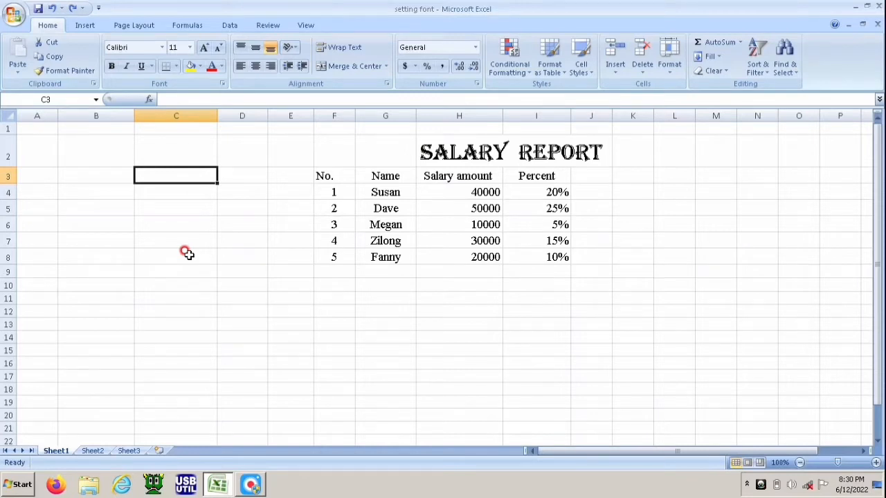
# Step: Set the font style of cell K7 to Bold Italic in the Format Cells font settings
pyautogui.click(614, 237)
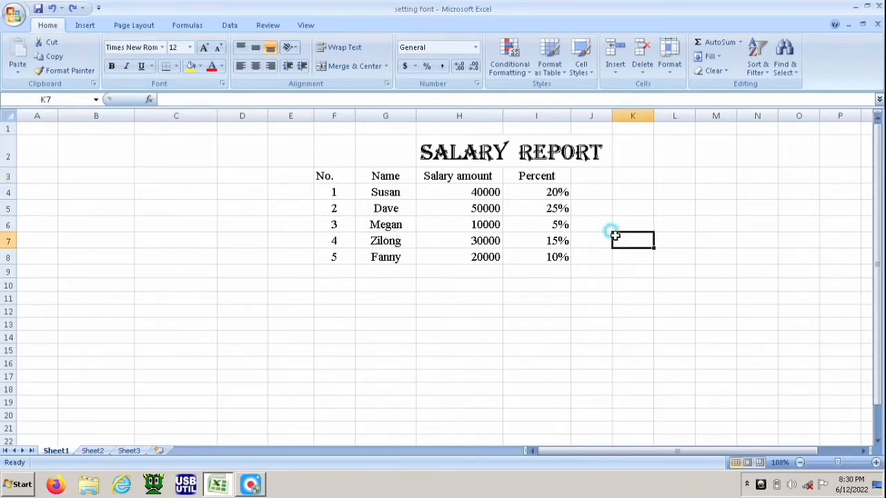
pyautogui.rightClick(622, 239)
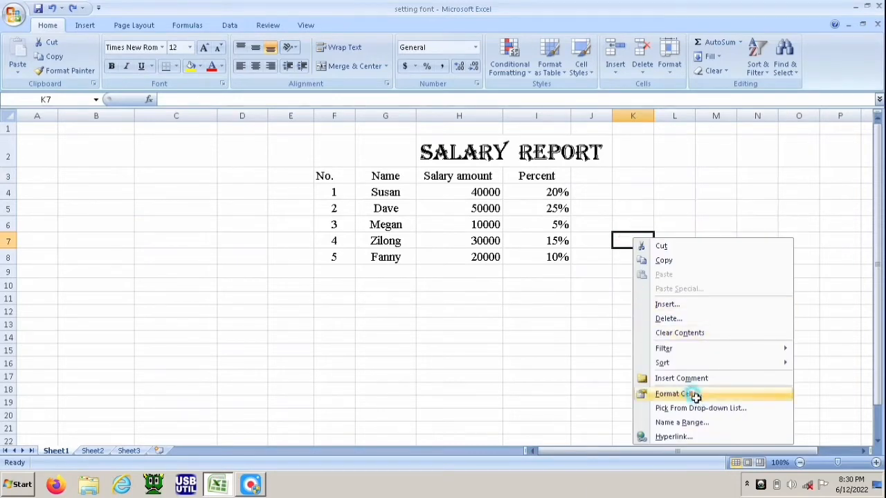
pyautogui.click(684, 394)
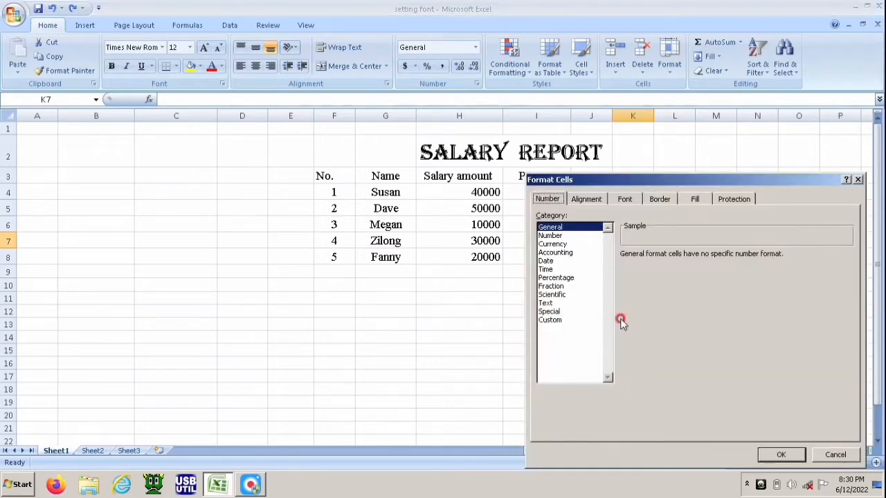
pyautogui.click(626, 199)
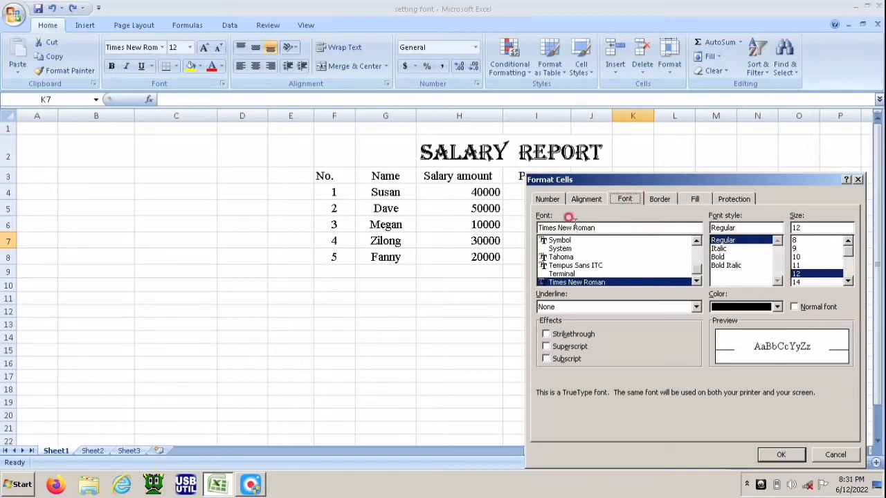
pyautogui.click(612, 228)
pyautogui.click(720, 249)
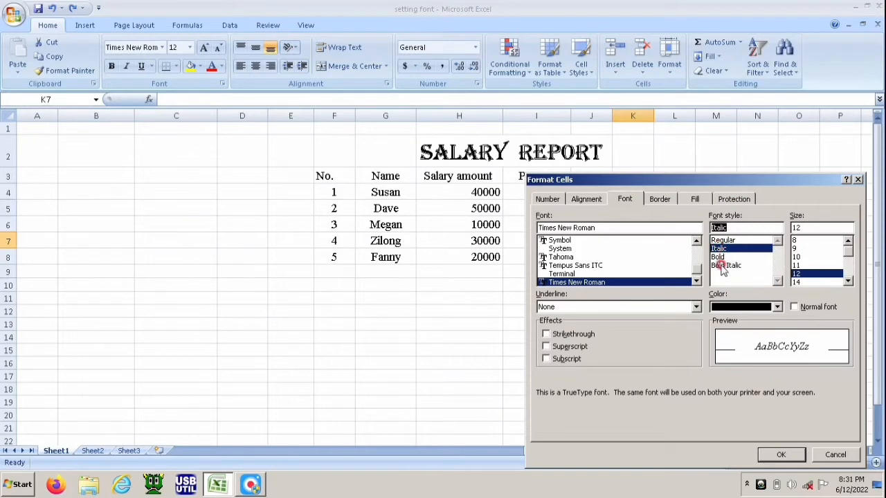
pyautogui.click(718, 258)
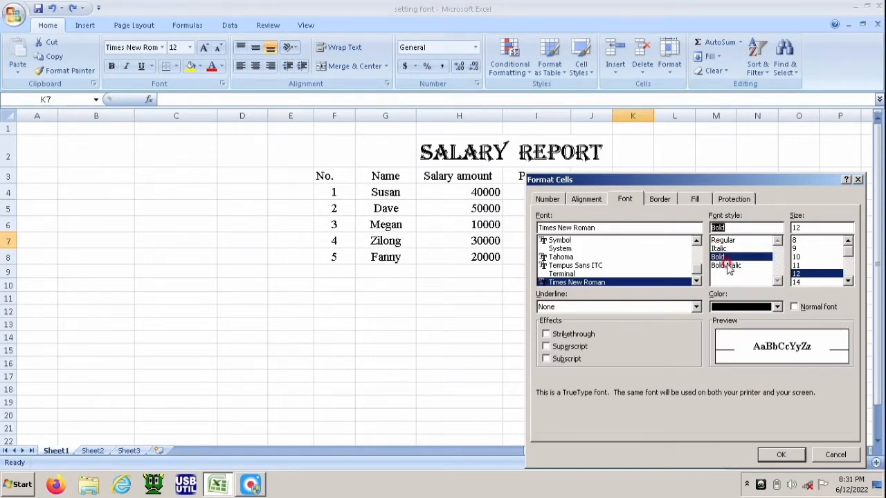
pyautogui.click(726, 266)
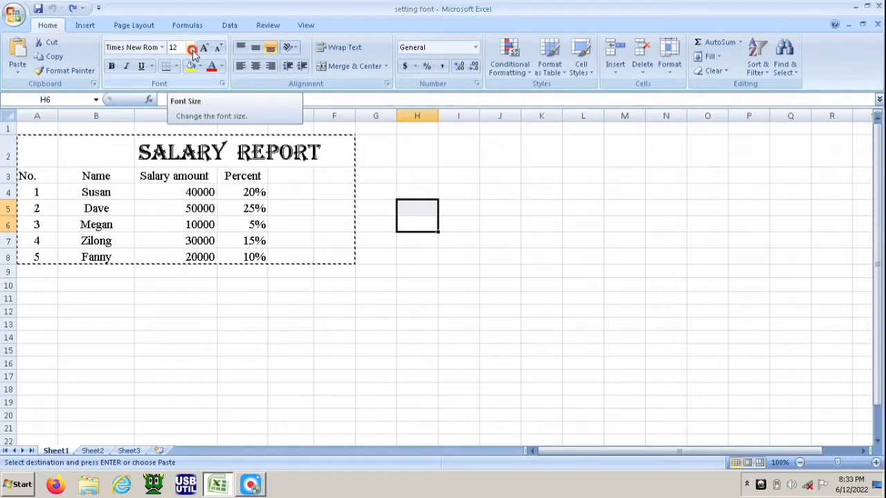
# Step: Apply bold and double underline formatting to cell H6
pyautogui.click(112, 67)
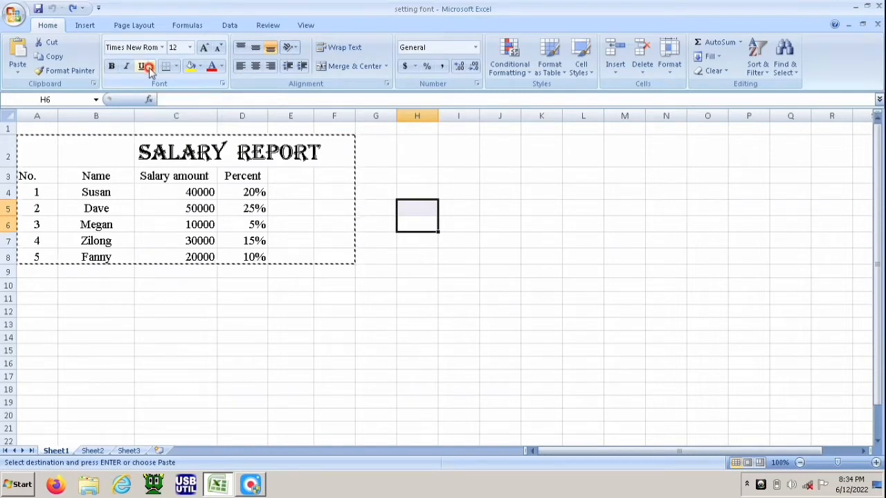
pyautogui.click(151, 67)
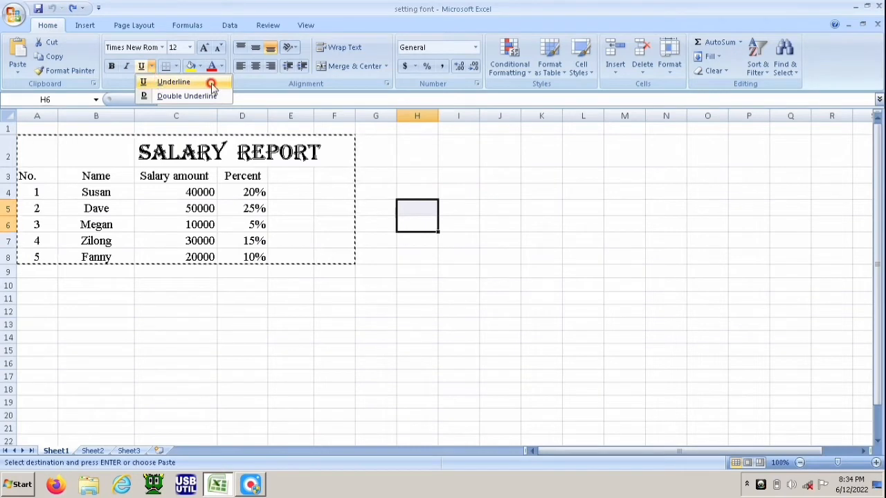
pyautogui.click(169, 97)
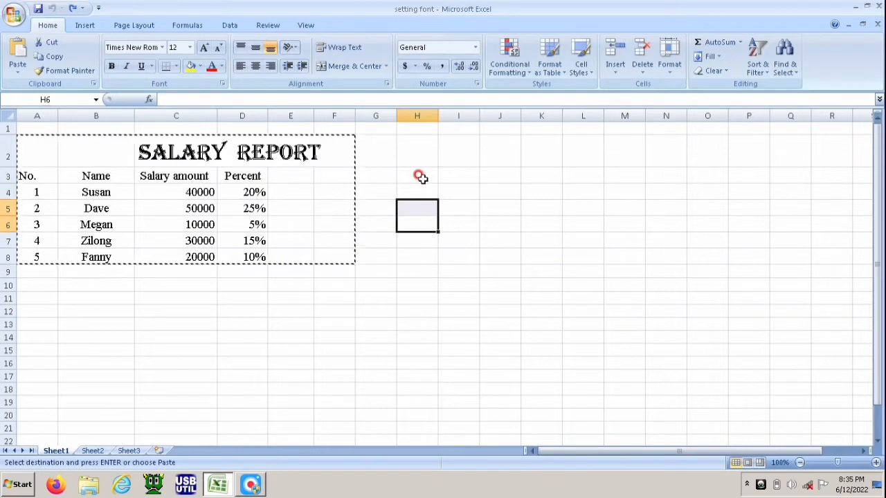
# Step: Open the font settings of the Format Cells dialog for cell G4
pyautogui.rightClick(388, 189)
pyautogui.click(450, 346)
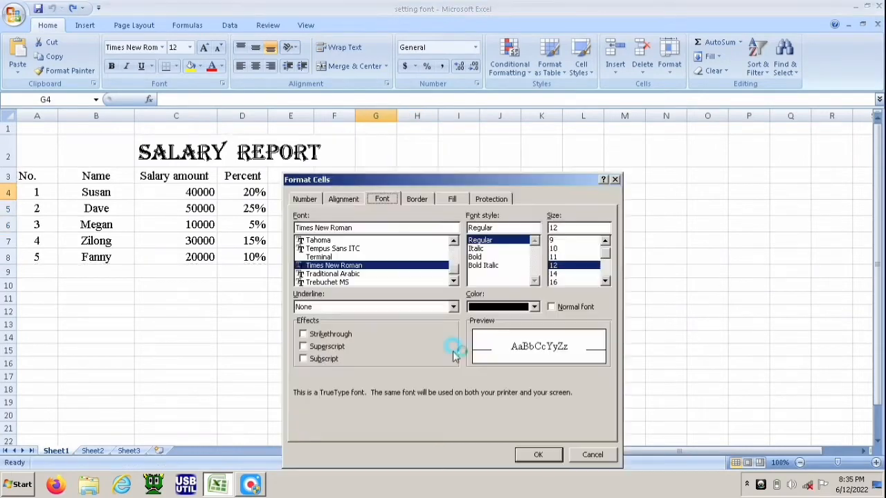
pyautogui.click(382, 198)
# Step: Toggle the Strikethrough, Superscript and Subscript effects and close the dialog without applying them
pyautogui.click(304, 335)
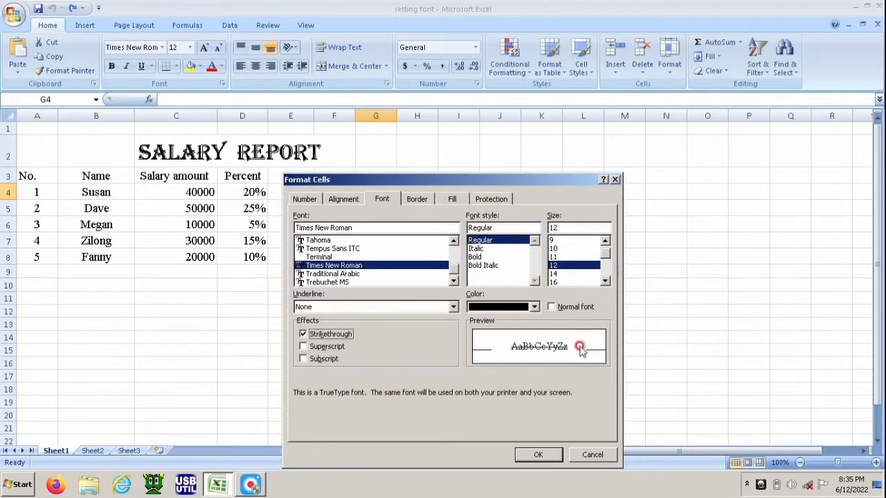
pyautogui.click(304, 334)
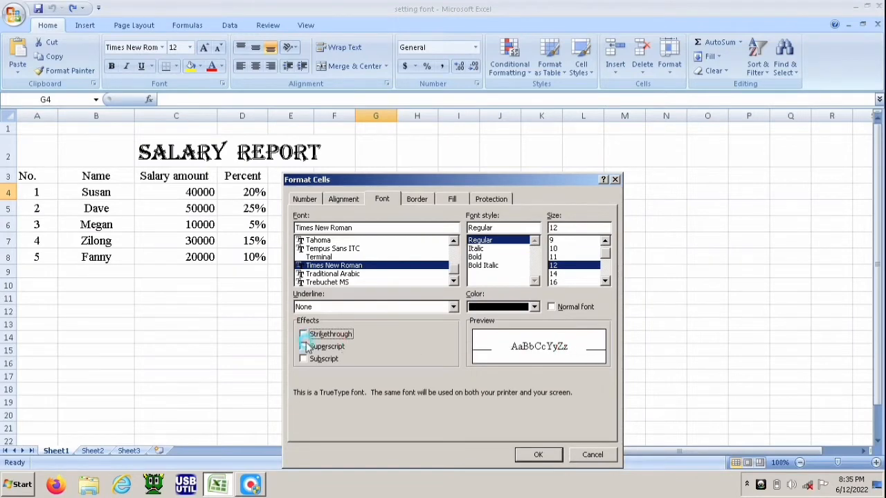
pyautogui.click(303, 345)
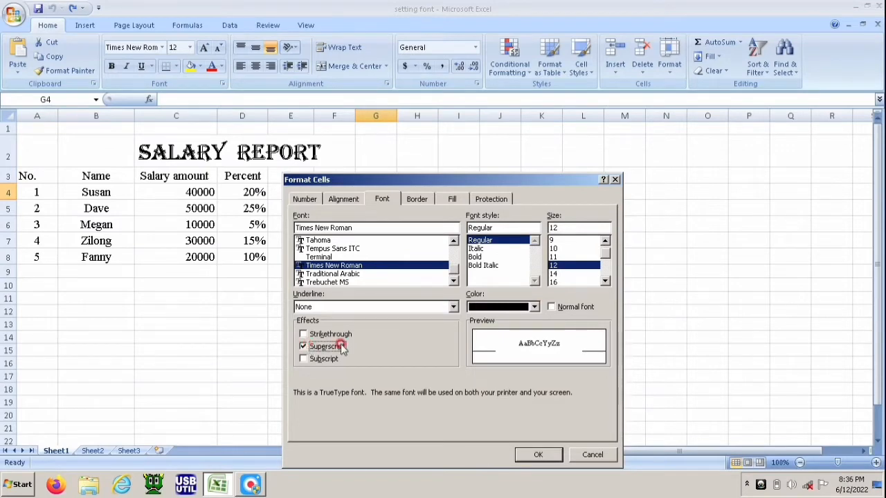
pyautogui.click(303, 347)
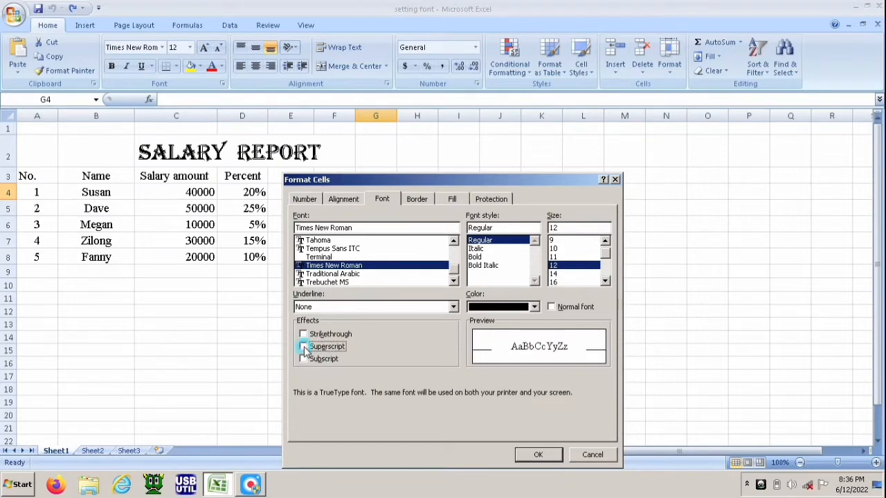
pyautogui.click(306, 360)
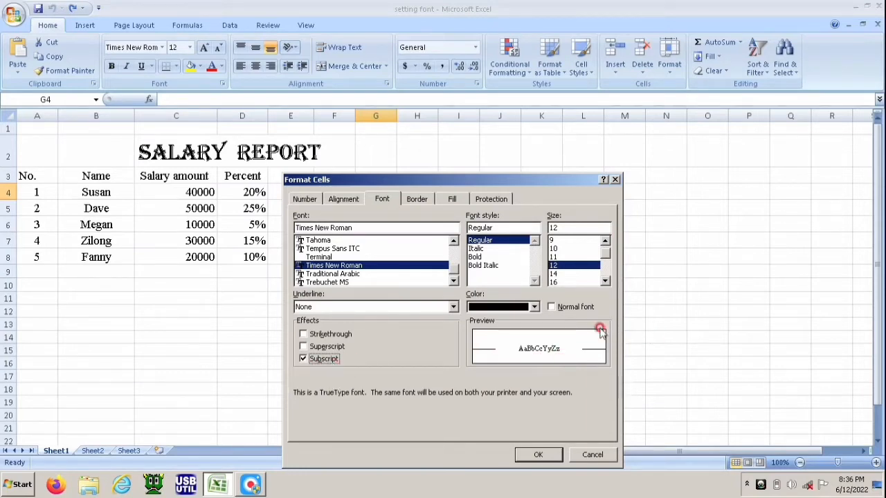
pyautogui.click(615, 179)
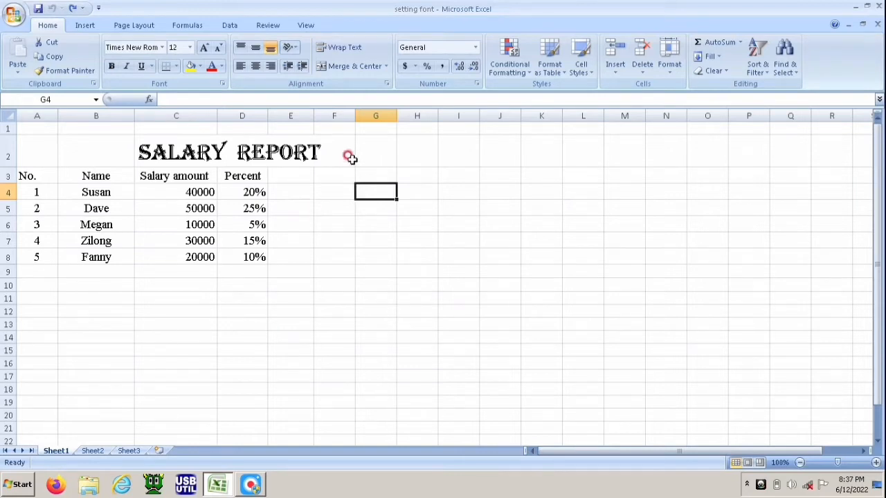
pyautogui.moveTo(404, 150); pyautogui.dragTo(524, 270)
pyautogui.moveTo(543, 207); pyautogui.dragTo(585, 208)
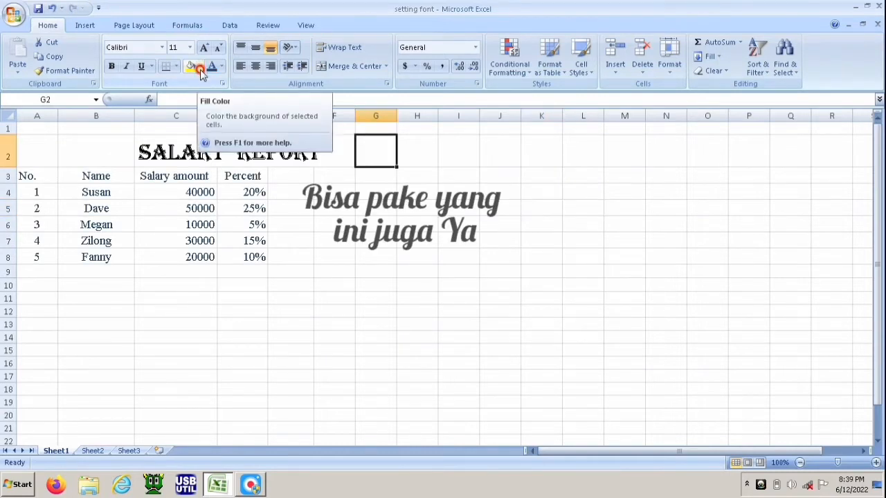
# Step: Fill the header row A3:D3 with the green standard colour
pyautogui.moveTo(30, 175); pyautogui.dragTo(263, 175)
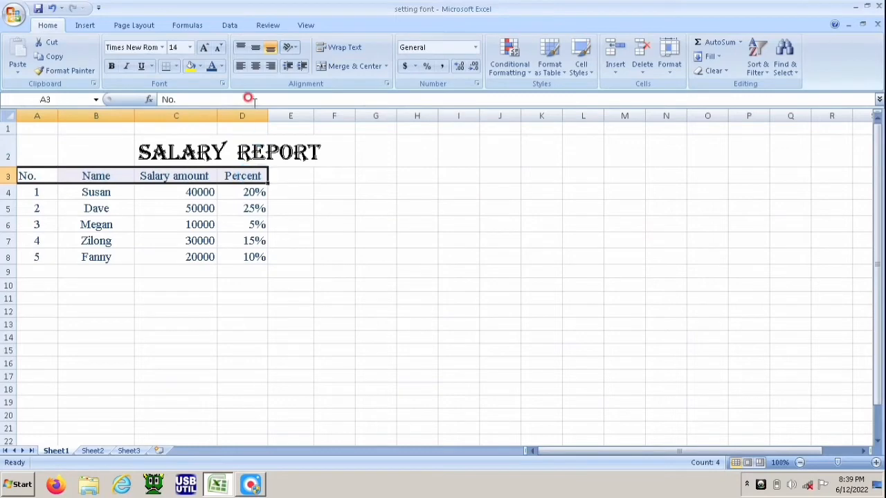
pyautogui.click(200, 67)
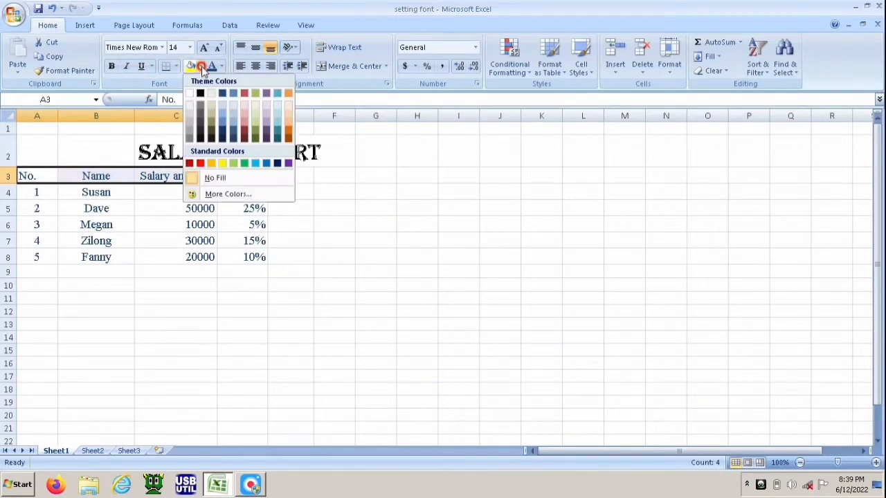
pyautogui.click(237, 164)
pyautogui.click(433, 223)
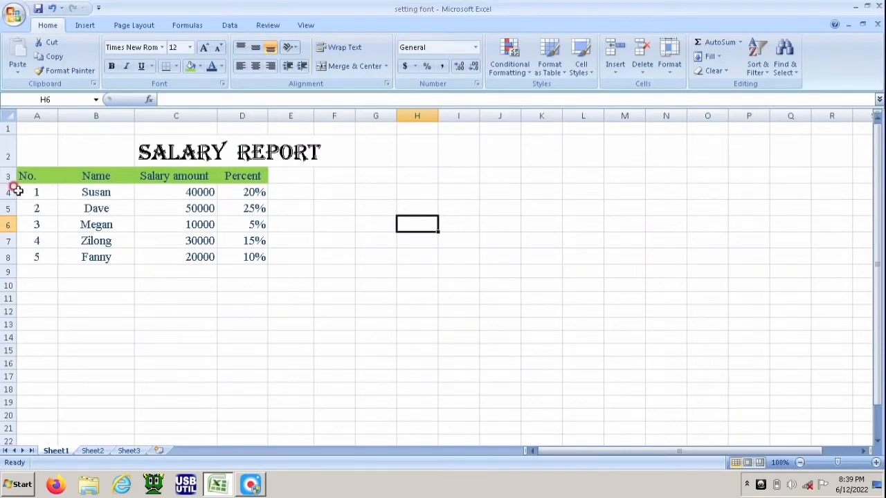
# Step: Fill the data cells A4:D8 with the yellow standard colour
pyautogui.moveTo(21, 190); pyautogui.dragTo(240, 248)
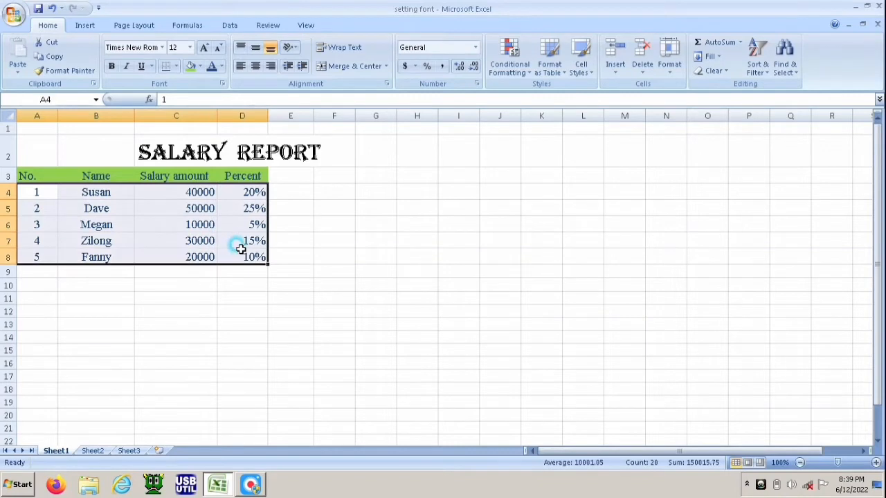
pyautogui.click(199, 66)
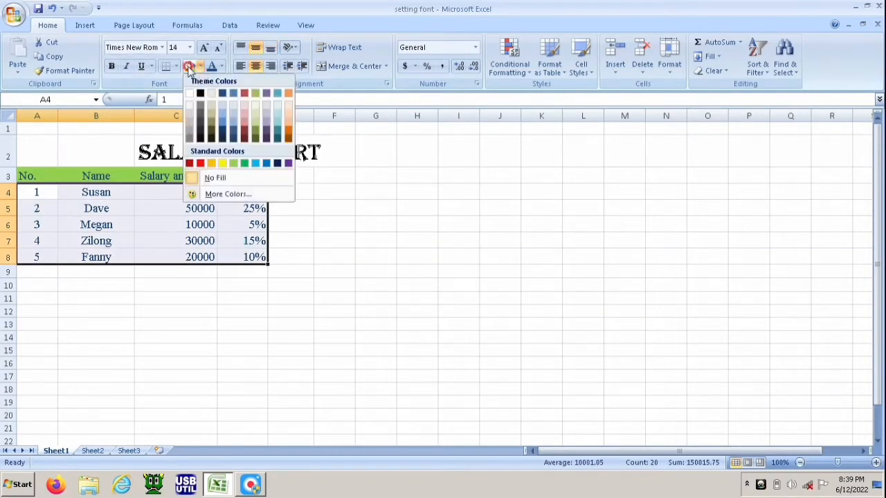
pyautogui.click(197, 71)
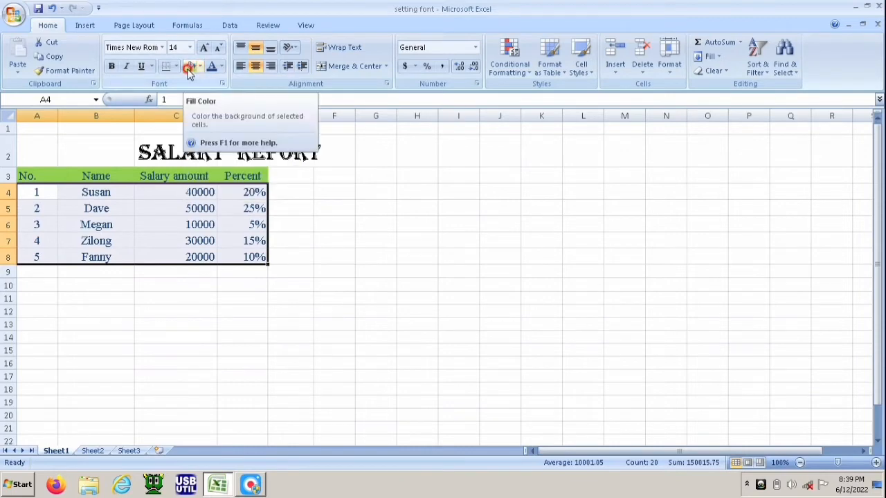
pyautogui.click(199, 69)
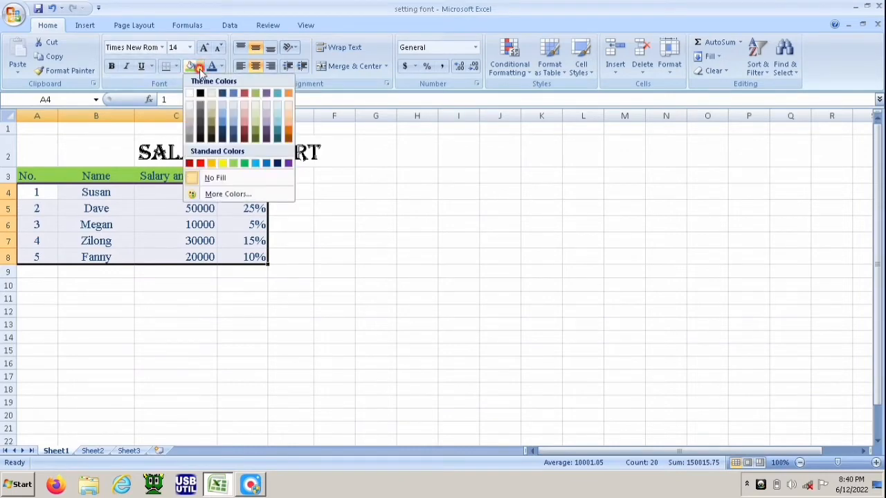
pyautogui.click(221, 163)
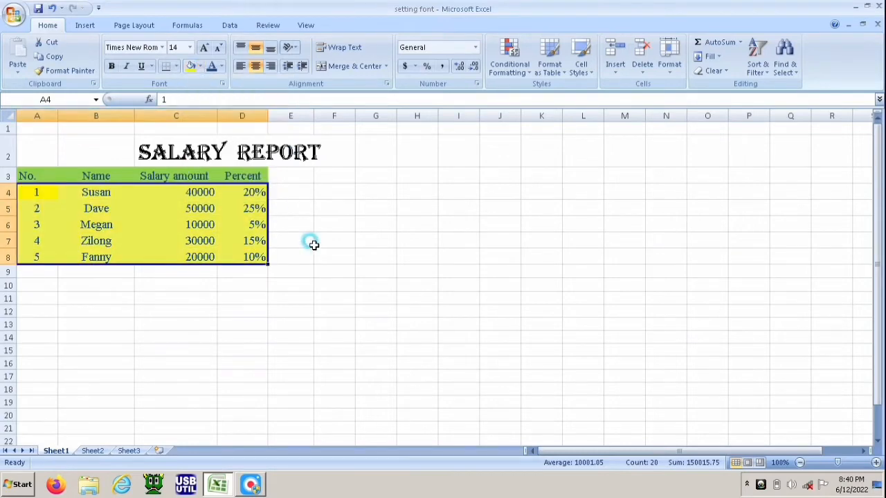
pyautogui.click(316, 244)
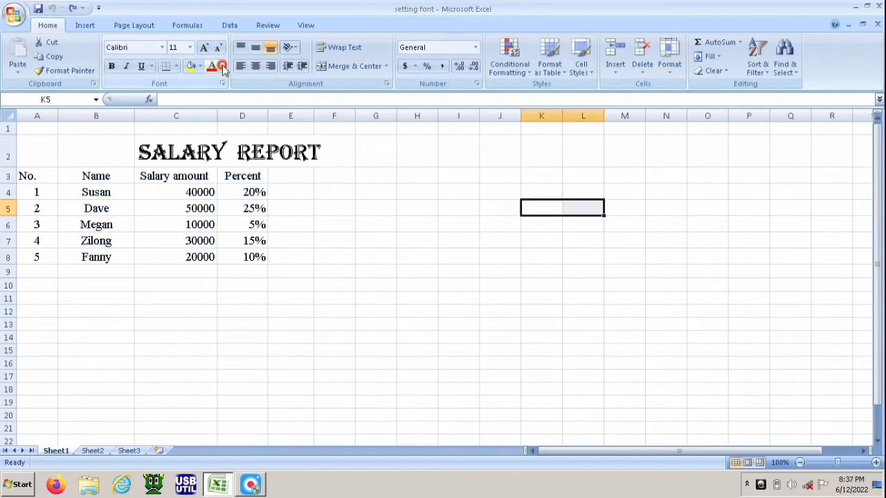
pyautogui.click(222, 67)
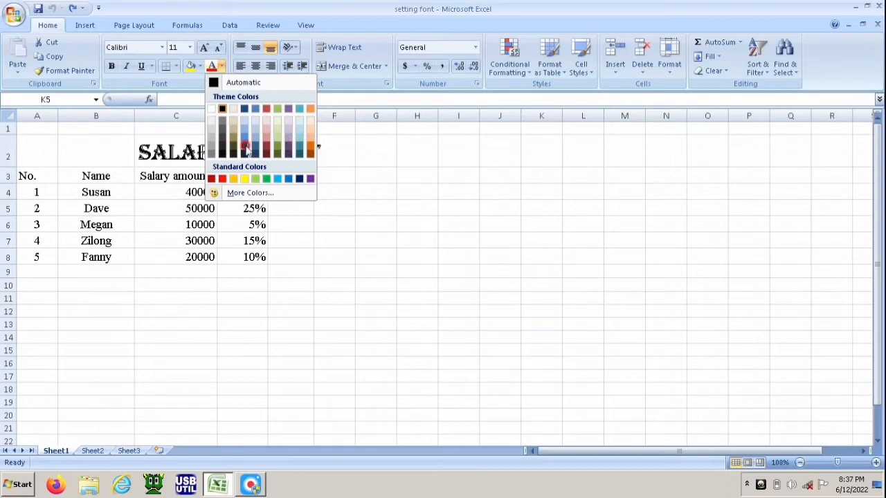
pyautogui.click(341, 150)
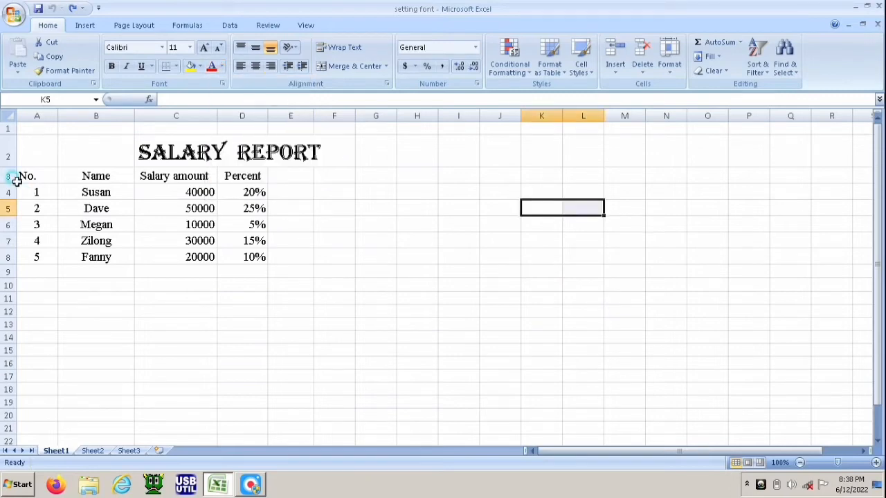
# Step: Set the font colour of the whole table A3:D8 to the dark blue theme colour
pyautogui.moveTo(20, 170); pyautogui.dragTo(253, 256)
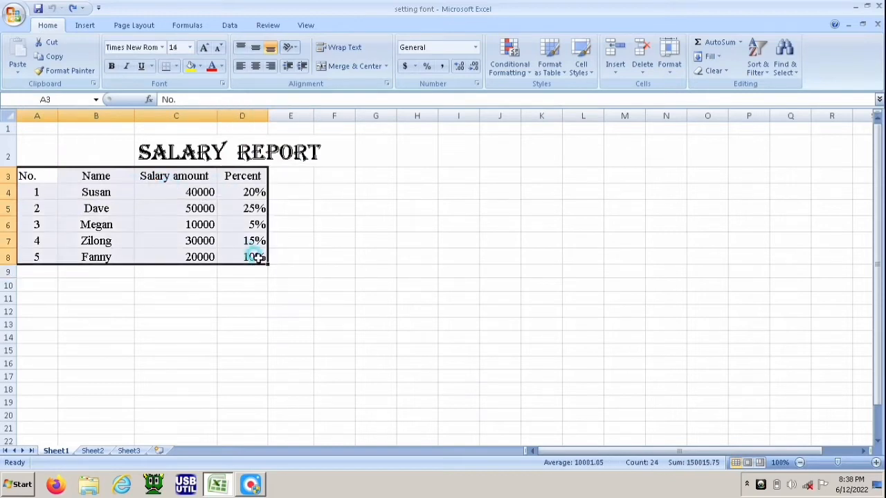
pyautogui.click(220, 67)
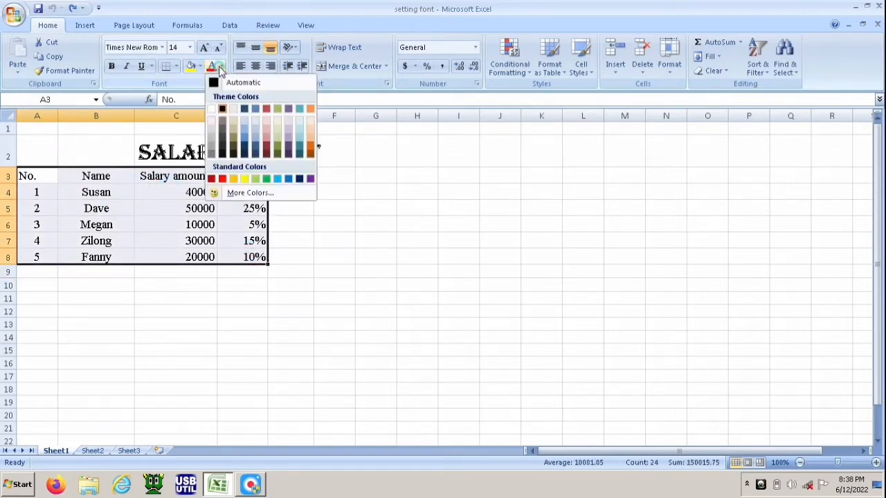
pyautogui.click(246, 109)
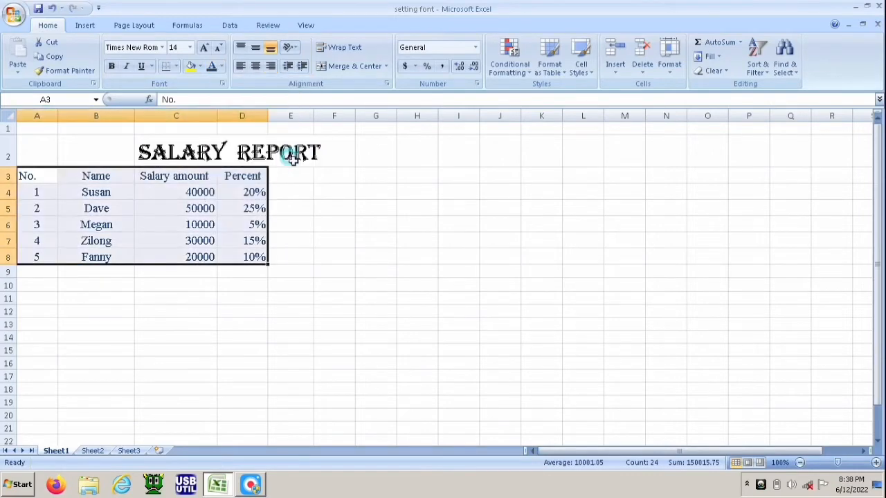
pyautogui.click(331, 202)
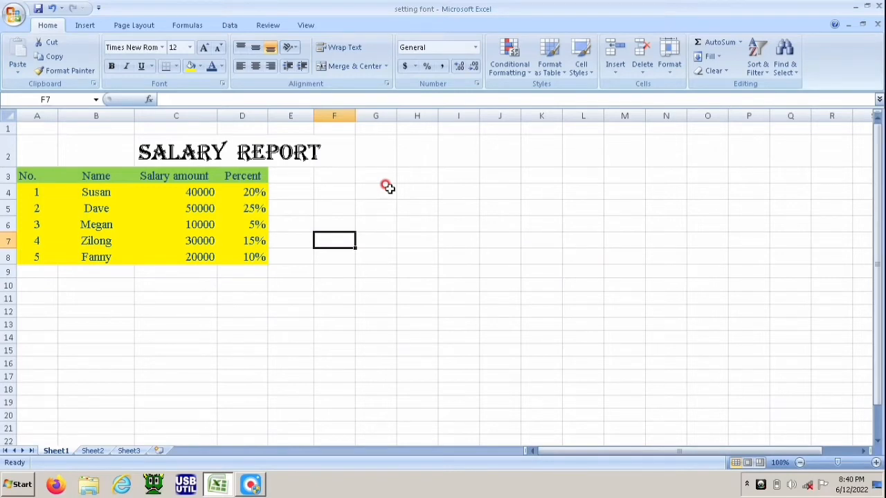
pyautogui.click(332, 191)
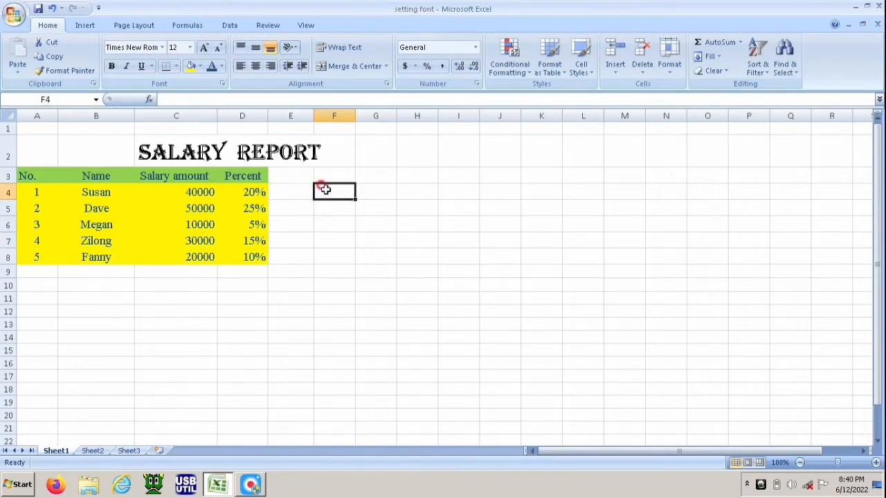
pyautogui.rightClick(327, 188)
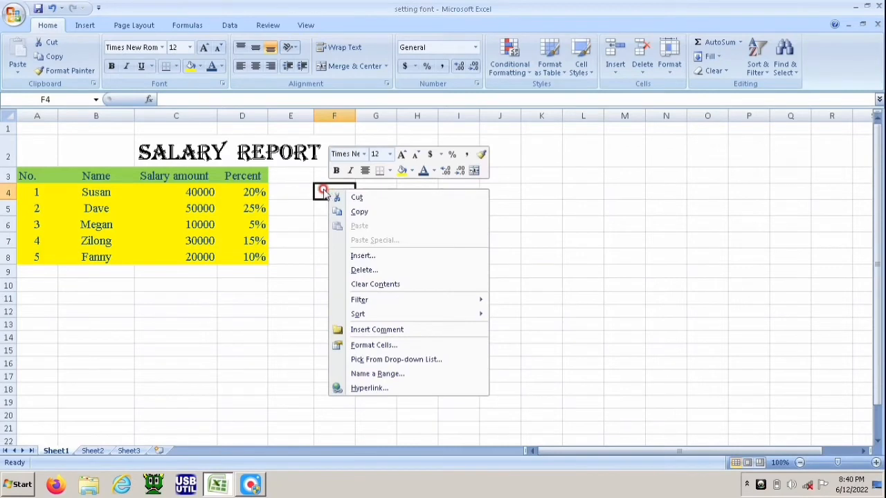
pyautogui.click(462, 341)
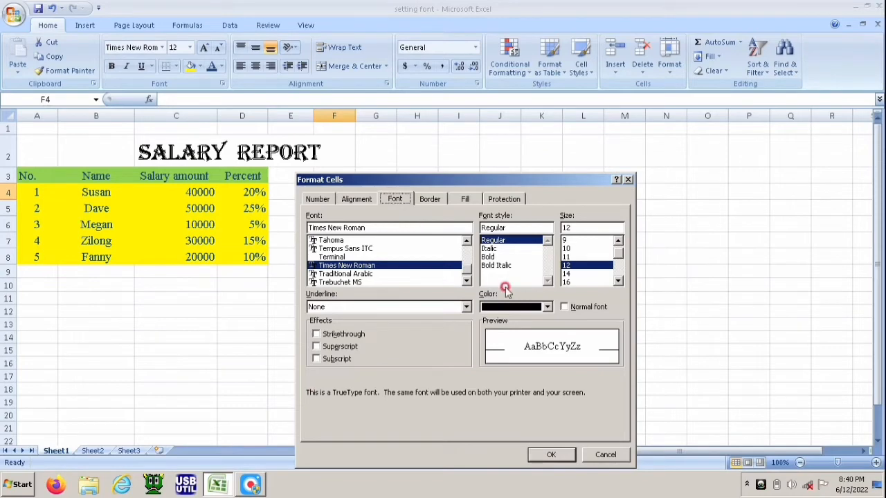
pyautogui.press('Escape')
# Step: Change the font colour of the header row A3:D3 to the red theme colour through the Format Cells dialog
pyautogui.moveTo(28, 174); pyautogui.dragTo(256, 175)
pyautogui.rightClick(256, 176)
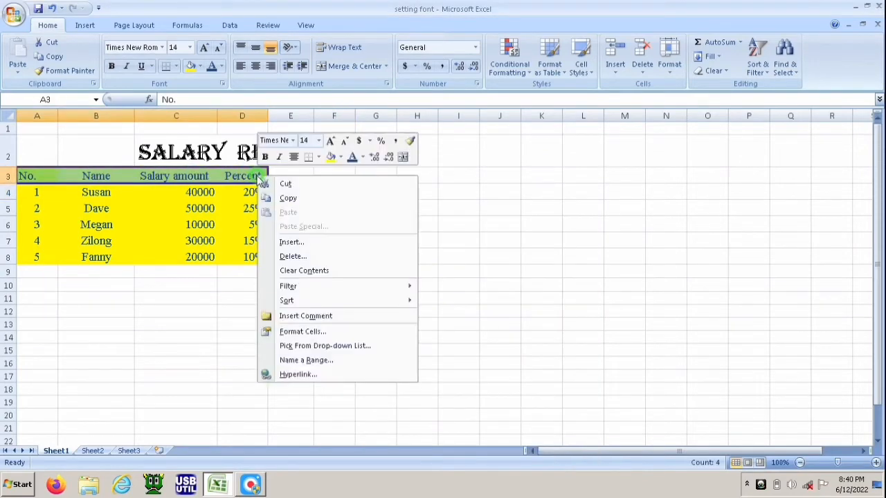
pyautogui.click(319, 332)
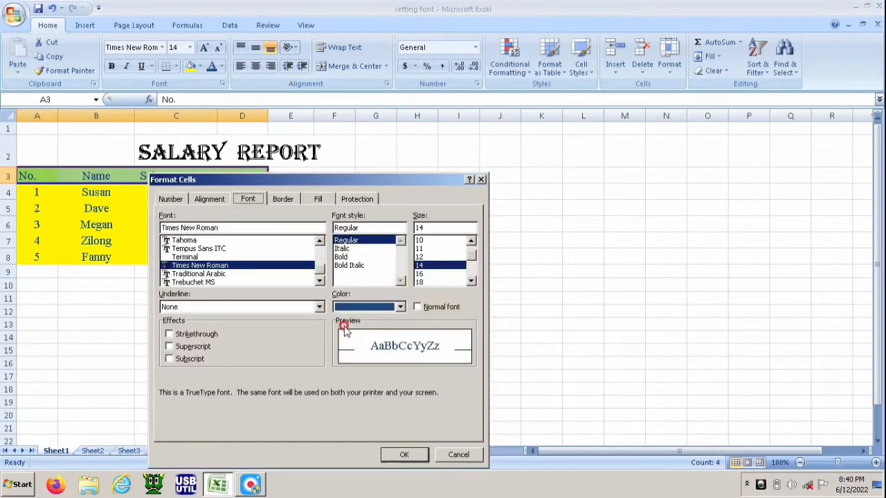
pyautogui.click(402, 308)
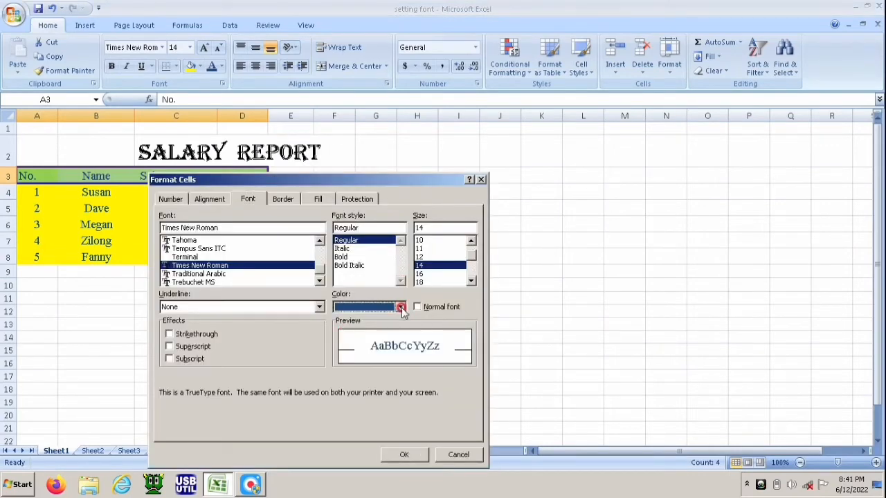
pyautogui.click(401, 308)
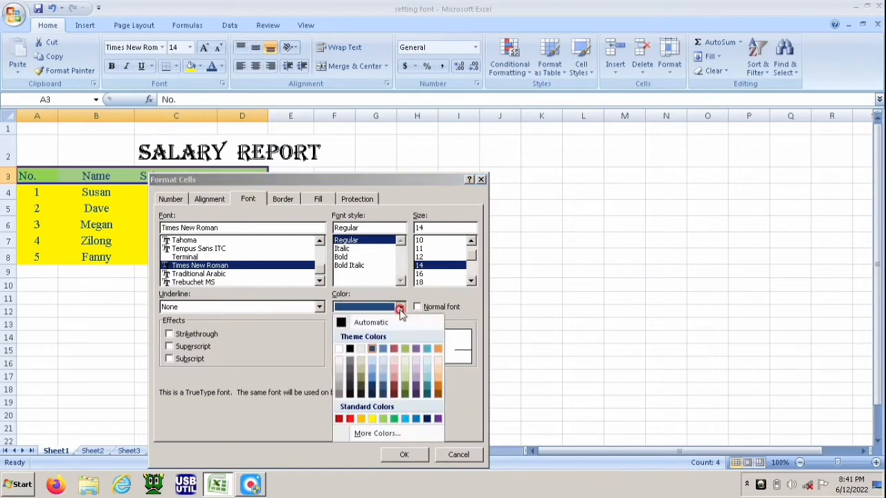
pyautogui.click(398, 354)
pyautogui.click(404, 450)
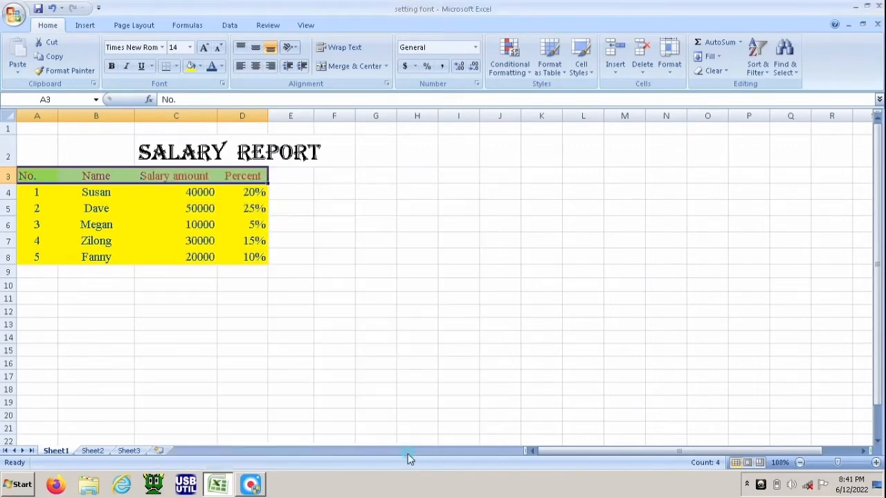
pyautogui.click(384, 257)
pyautogui.click(368, 291)
pyautogui.click(415, 240)
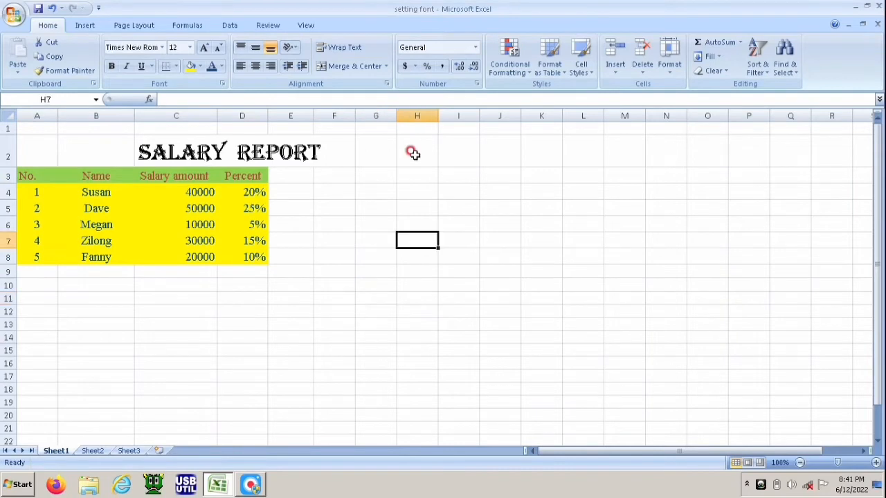
pyautogui.click(411, 152)
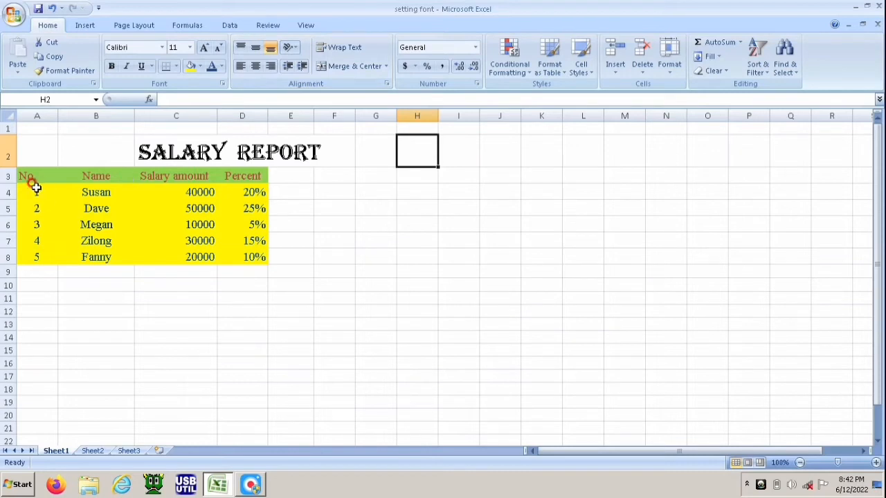
# Step: Right-align the numbers in cells A4:A8
pyautogui.moveTo(35, 192); pyautogui.dragTo(38, 252)
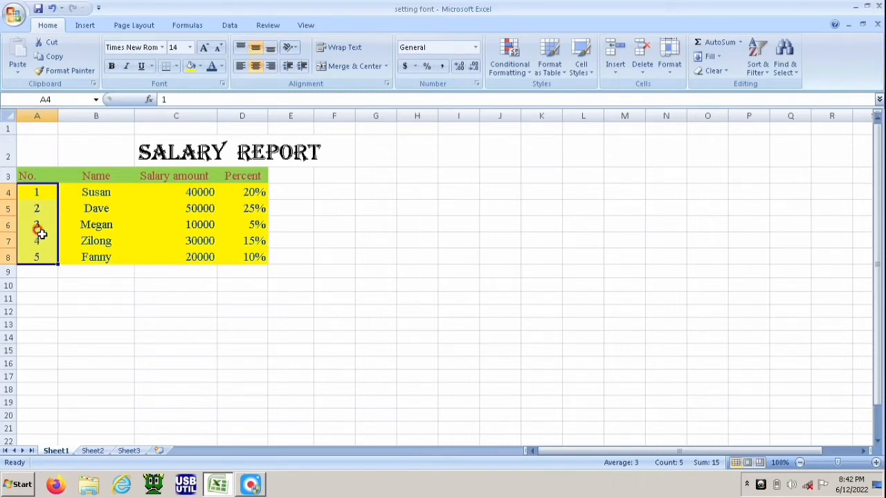
pyautogui.click(270, 65)
pyautogui.click(147, 209)
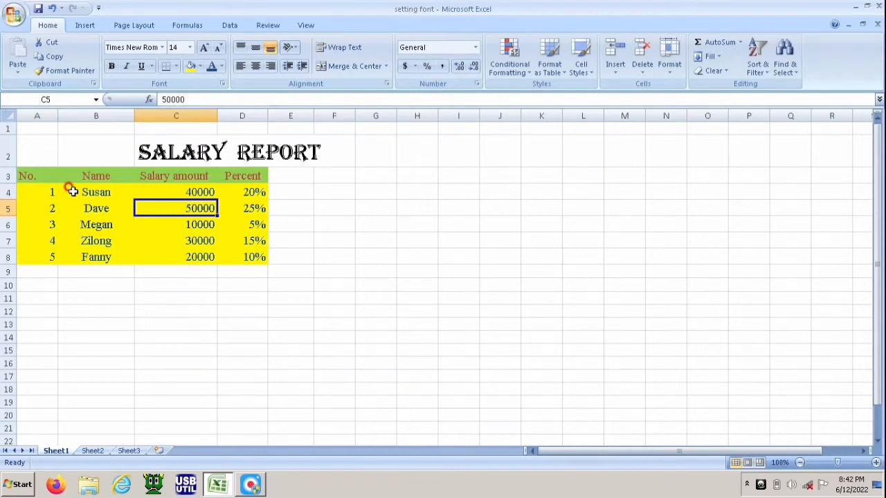
# Step: Left-align the names in cells B4:B8
pyautogui.moveTo(72, 191); pyautogui.dragTo(121, 256)
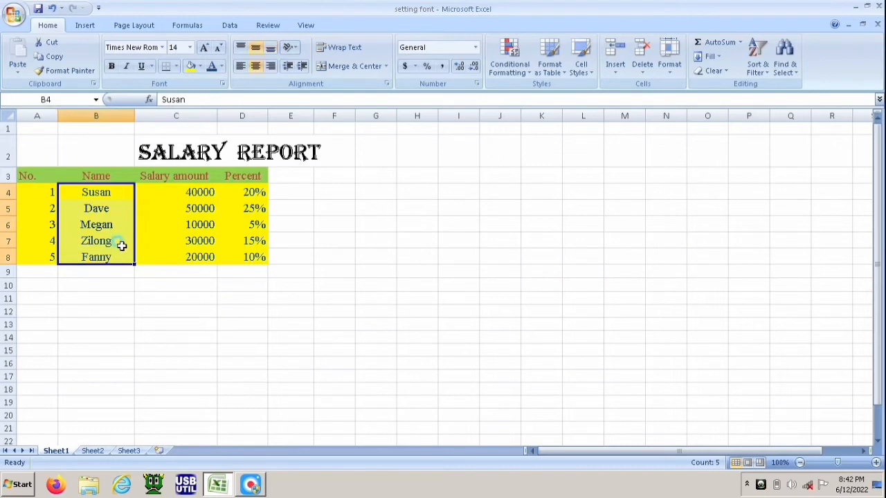
pyautogui.click(239, 66)
pyautogui.click(210, 220)
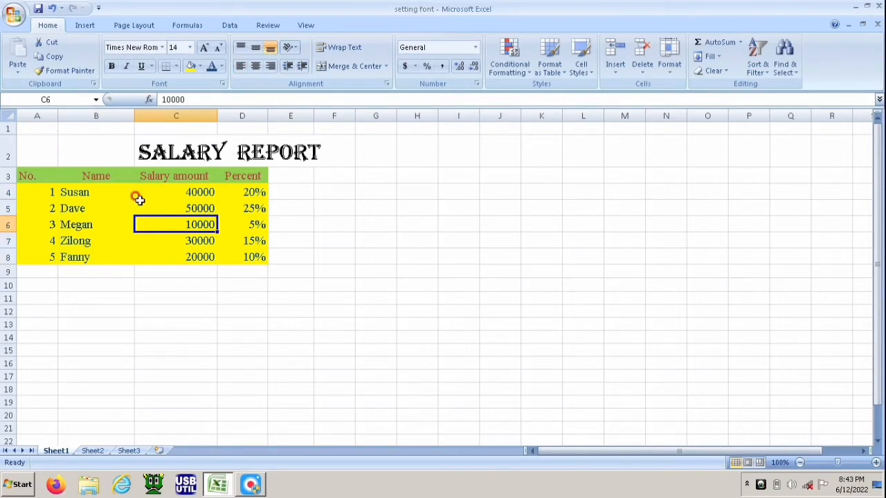
# Step: Open the alignment settings of the Format Cells dialog for cell F4 and browse the horizontal and vertical alignment options
pyautogui.click(342, 205)
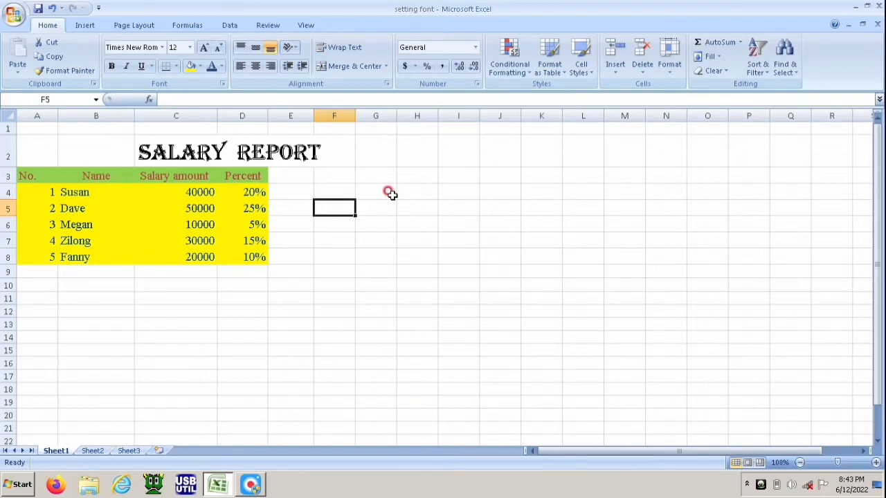
pyautogui.click(340, 184)
pyautogui.rightClick(340, 184)
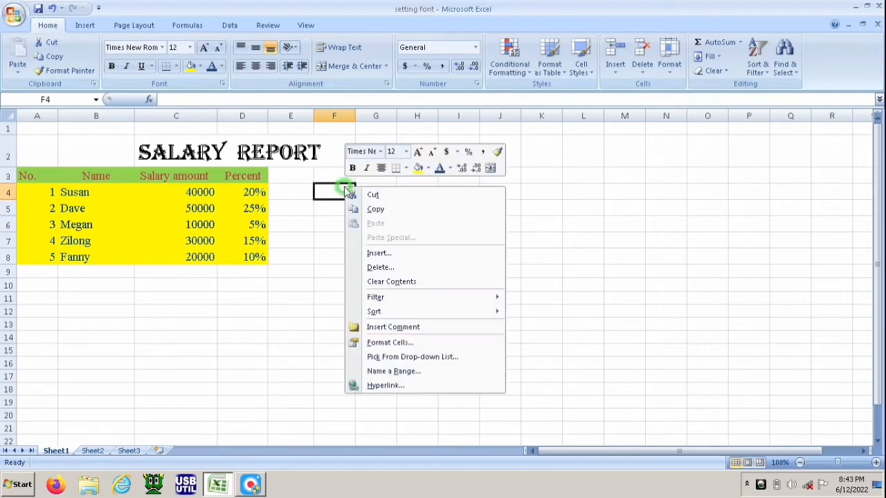
pyautogui.click(387, 342)
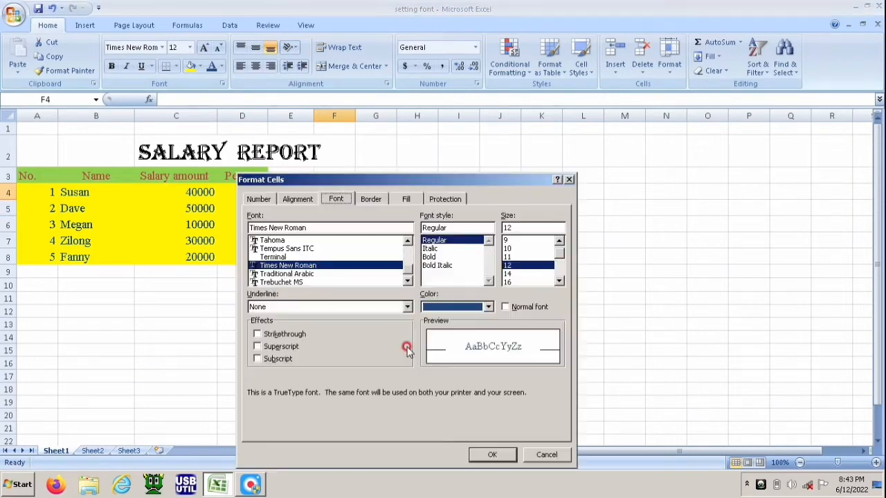
pyautogui.click(302, 201)
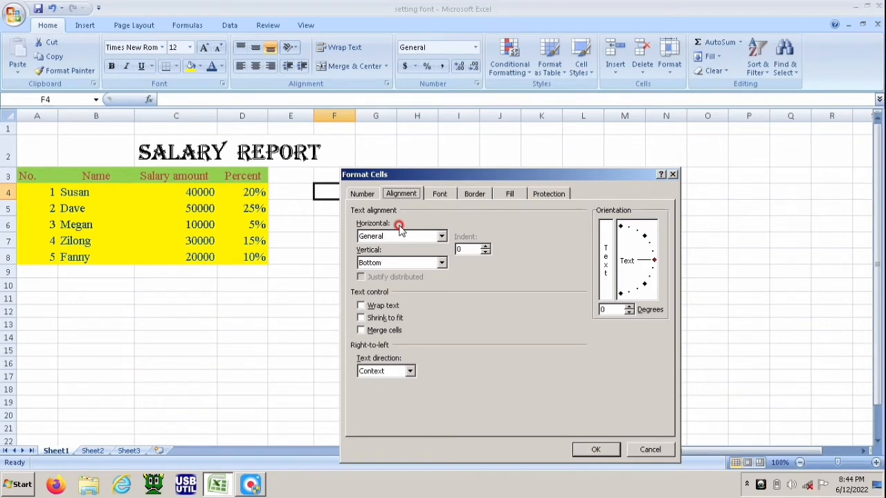
pyautogui.click(441, 236)
pyautogui.click(442, 237)
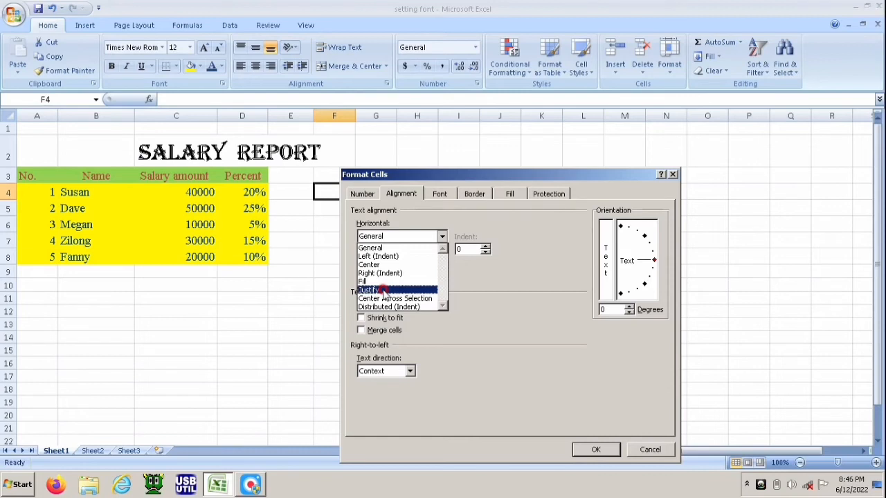
pyautogui.click(496, 284)
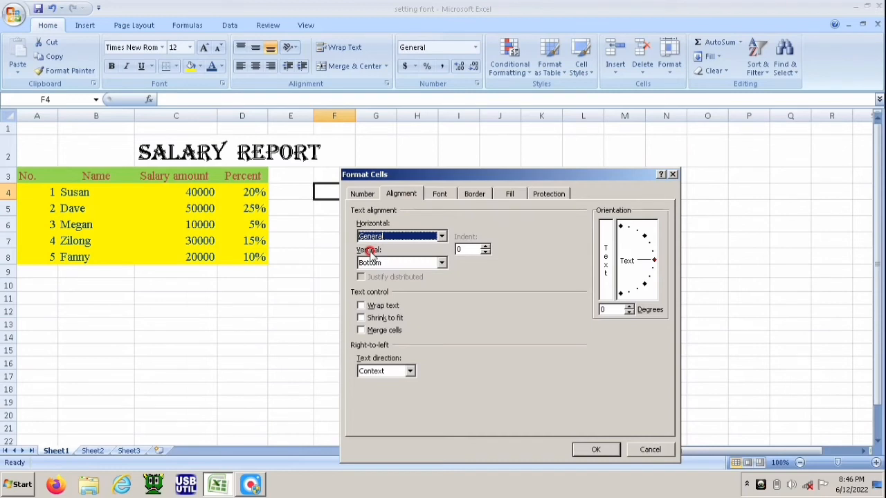
pyautogui.click(441, 263)
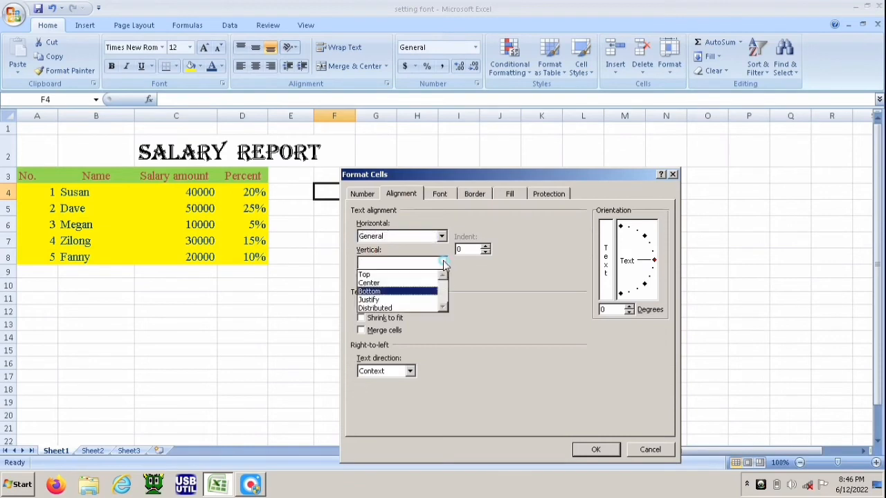